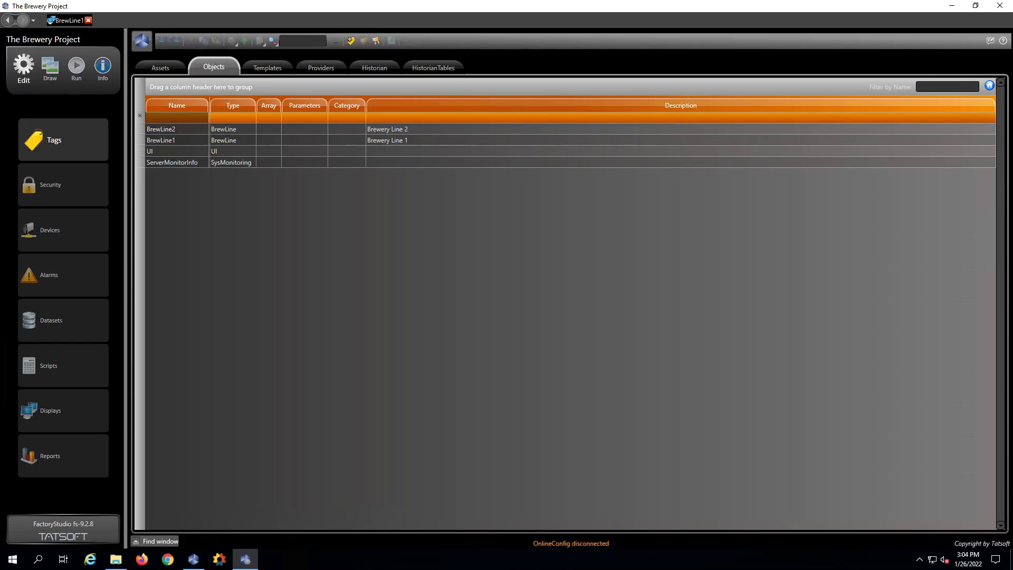
- Create tag refBrewLine of type Reference, ReferenceType BrewLine, in the Client domain
{"action": "left_click", "coordinate": [350, 41]}
{"action": "left_click", "coordinate": [421, 202]}
{"action": "type", "text": "refBrewLine"}
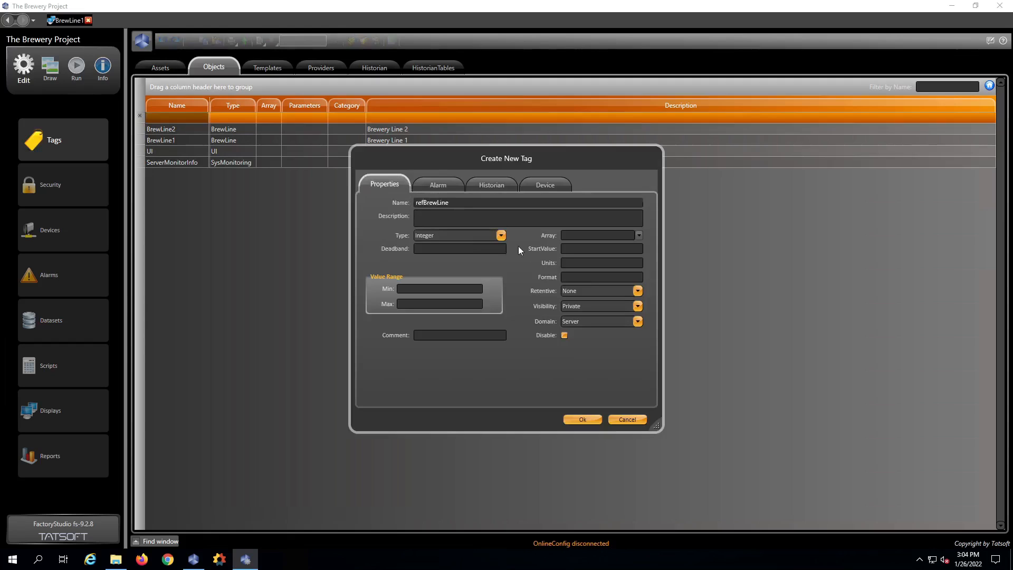
{"action": "left_click", "coordinate": [501, 235]}
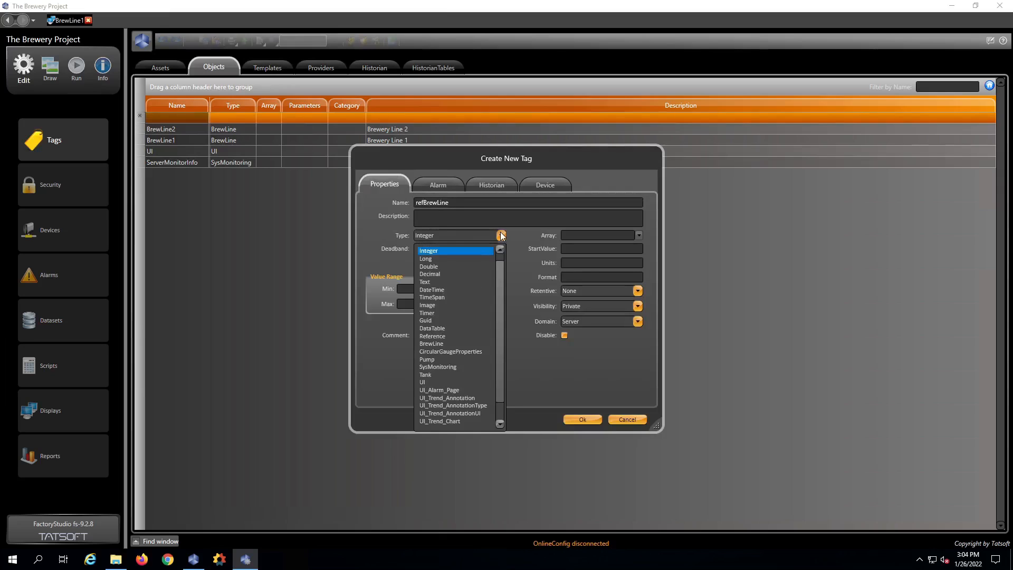
{"action": "left_click", "coordinate": [447, 336]}
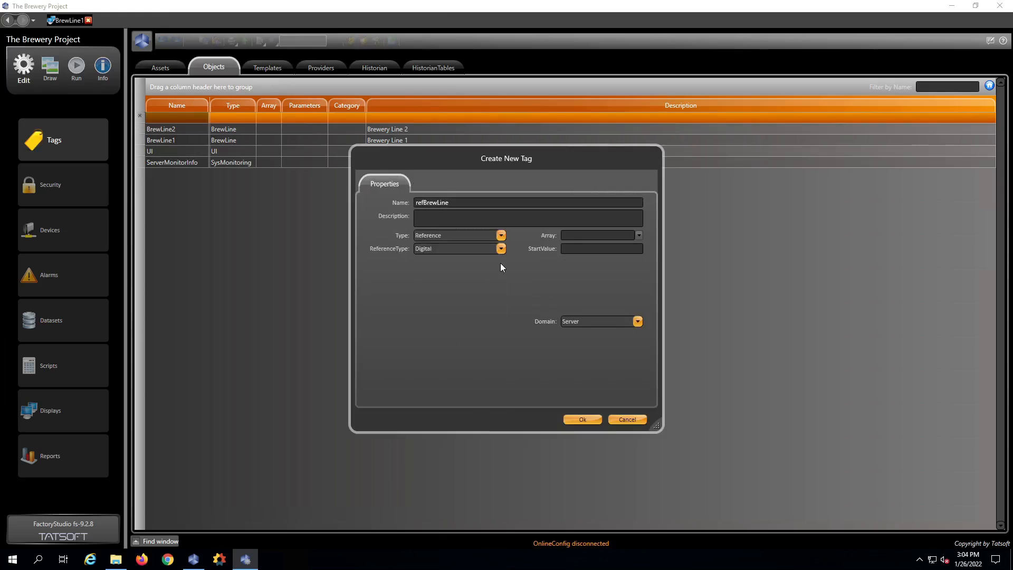
{"action": "left_click", "coordinate": [501, 249]}
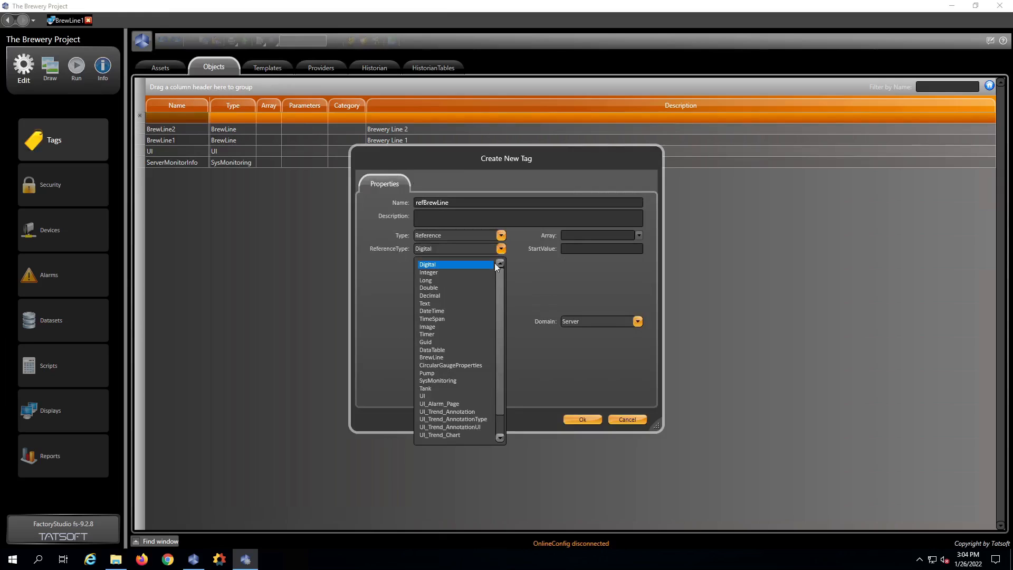
{"action": "left_click", "coordinate": [447, 358]}
{"action": "left_click", "coordinate": [637, 322]}
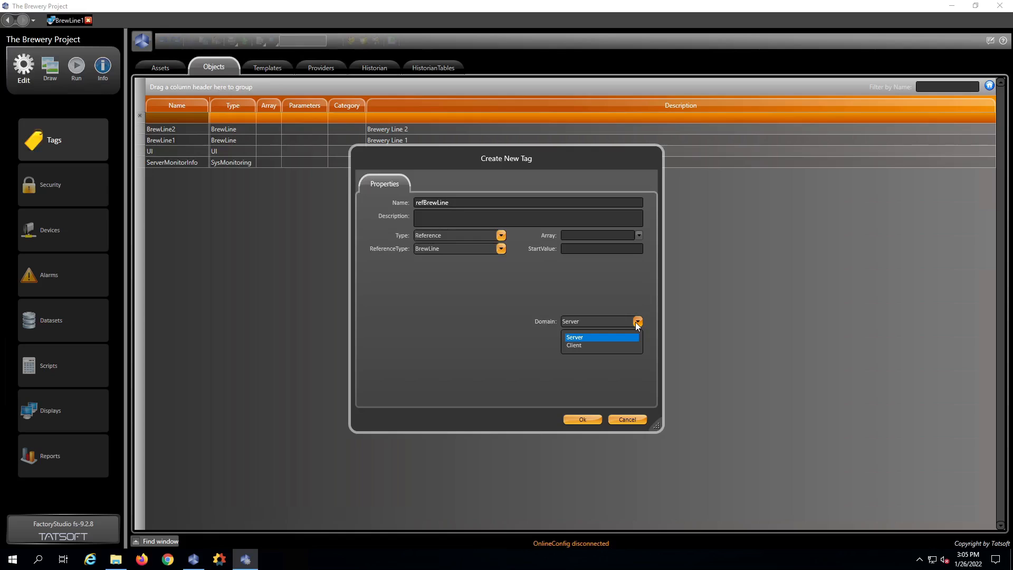
{"action": "left_click", "coordinate": [589, 346]}
{"action": "left_click", "coordinate": [581, 419]}
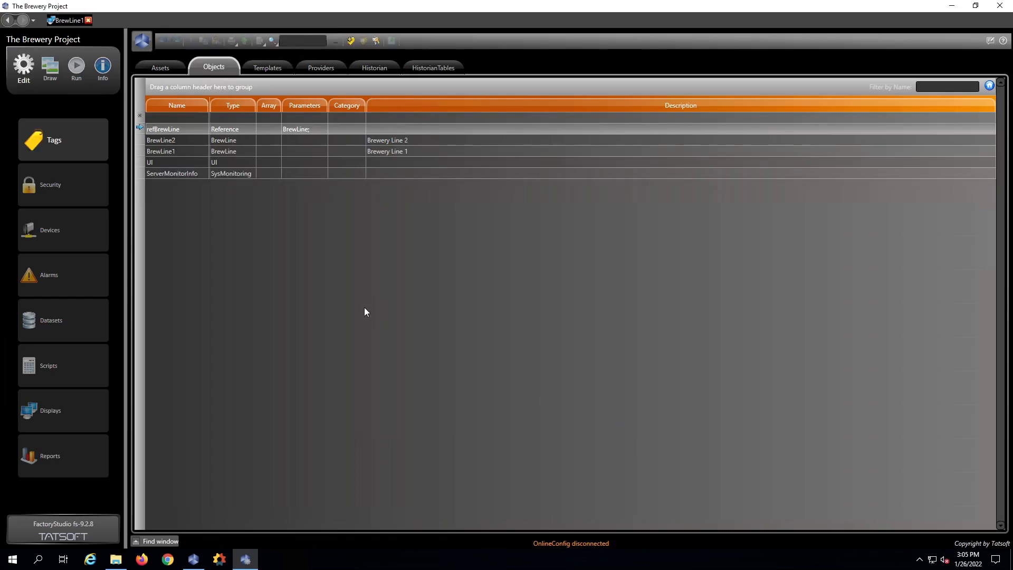
- Select all objects on the BrewLine1 drawing and replace Tag.BrewLine1 with Tag.refBrewLine
{"action": "left_click", "coordinate": [50, 69]}
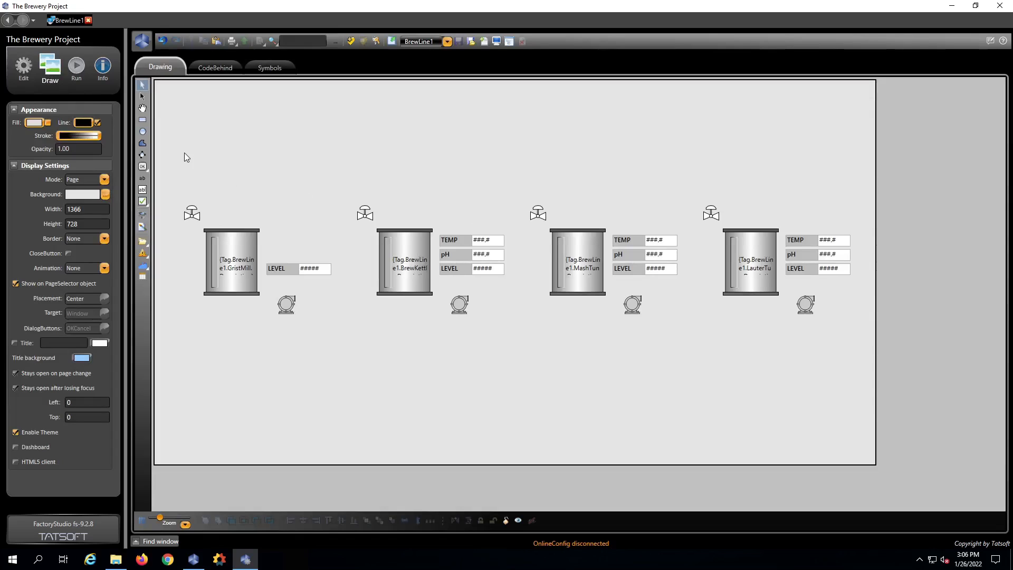
{"action": "key", "text": "ctrl+a"}
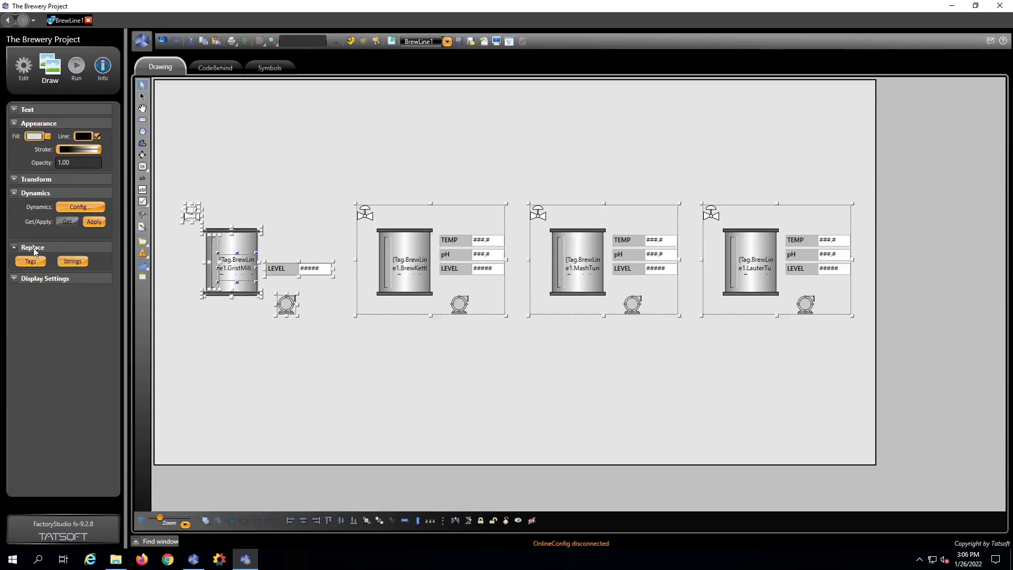
{"action": "left_click", "coordinate": [33, 261]}
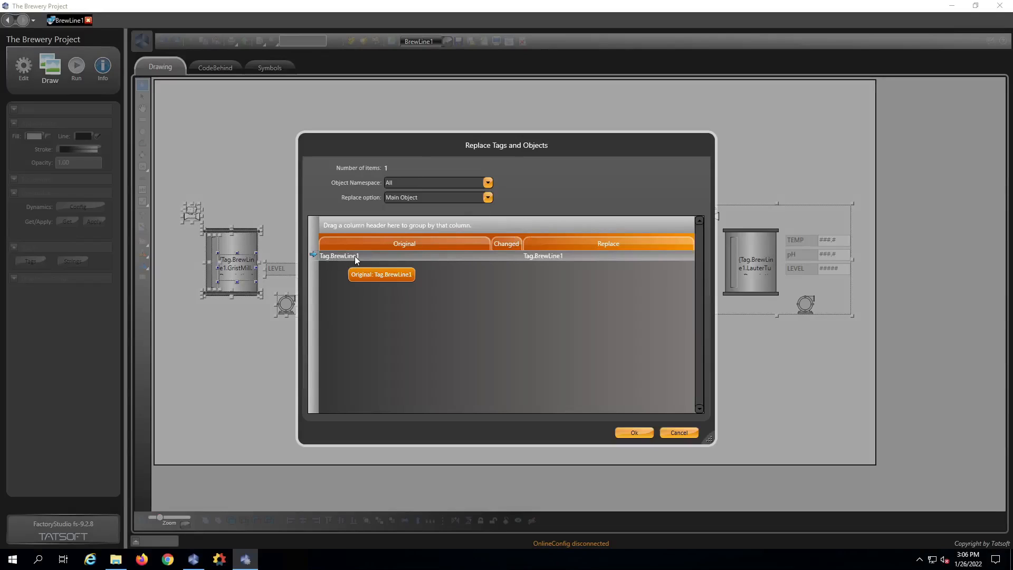
{"action": "left_click", "coordinate": [574, 255]}
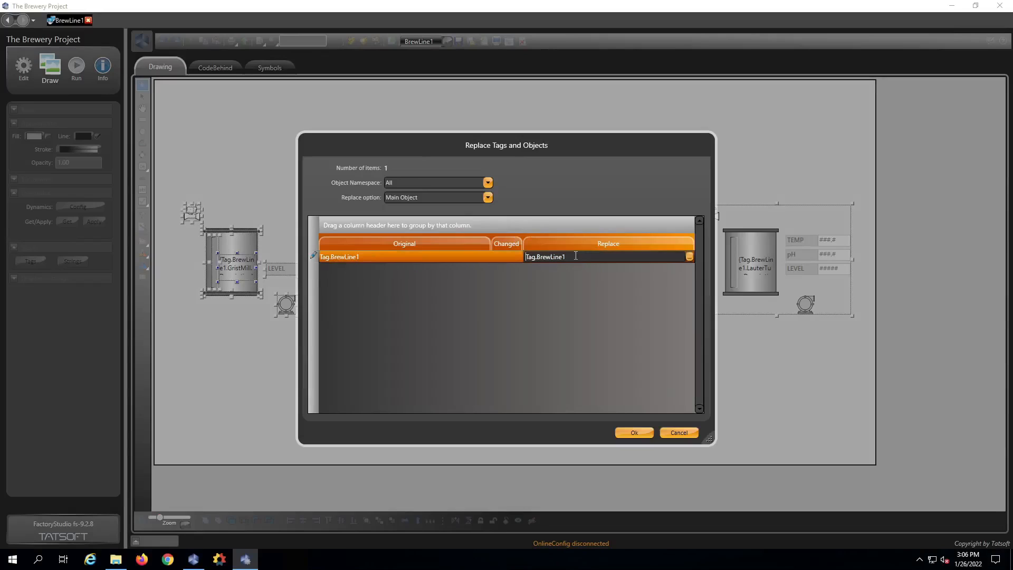
{"action": "key", "text": "BackSpace"}
{"action": "key", "text": "BackSpace"}
{"action": "key", "text": "BackSpace"}
{"action": "key", "text": "BackSpace"}
{"action": "key", "text": "BackSpace"}
{"action": "key", "text": "BackSpace"}
{"action": "key", "text": "BackSpace"}
{"action": "key", "text": "BackSpace"}
{"action": "type", "text": "ref"}
{"action": "key", "text": "Return"}
{"action": "left_click", "coordinate": [633, 433]}
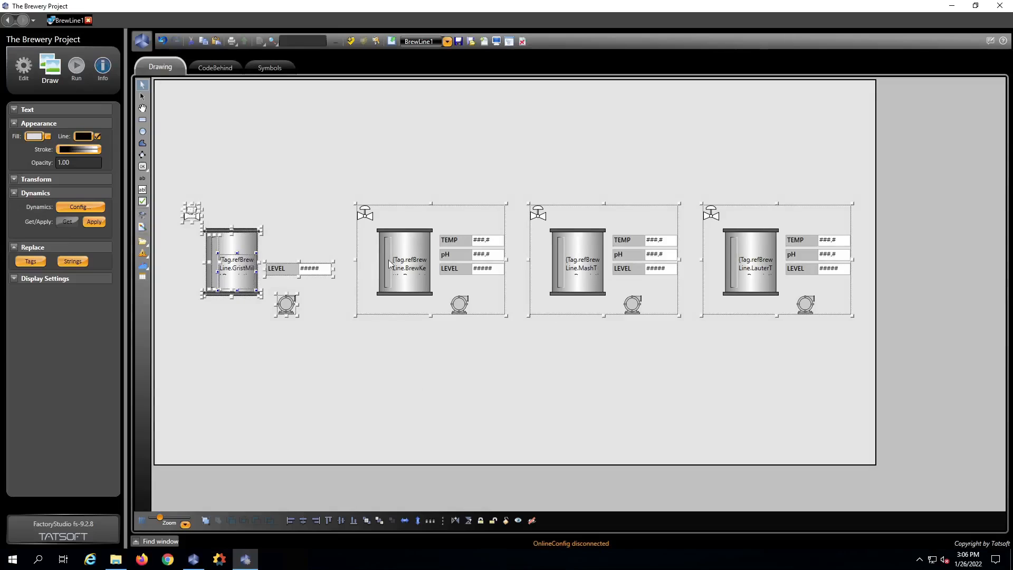
{"action": "left_click", "coordinate": [235, 128]}
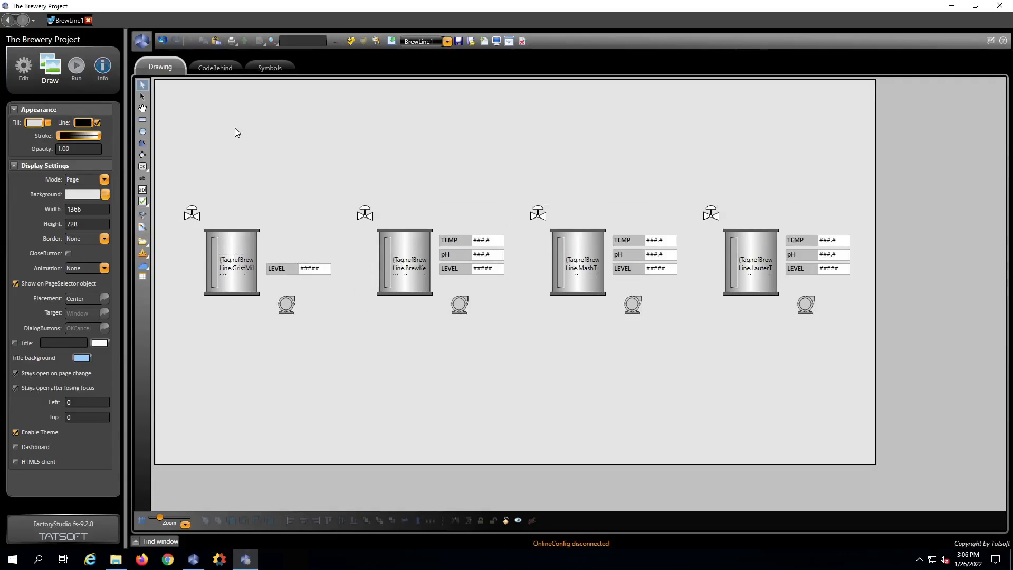
- Place a push button at the display's top-left and set its caption to 'Line 1'
{"action": "mouse_move", "coordinate": [143, 167]}
{"action": "left_click", "coordinate": [143, 167]}
{"action": "left_click", "coordinate": [185, 119]}
{"action": "left_click", "coordinate": [142, 85]}
{"action": "left_click", "coordinate": [206, 132]}
{"action": "left_click_drag", "start_coordinate": [37, 182], "coordinate": [11, 181]}
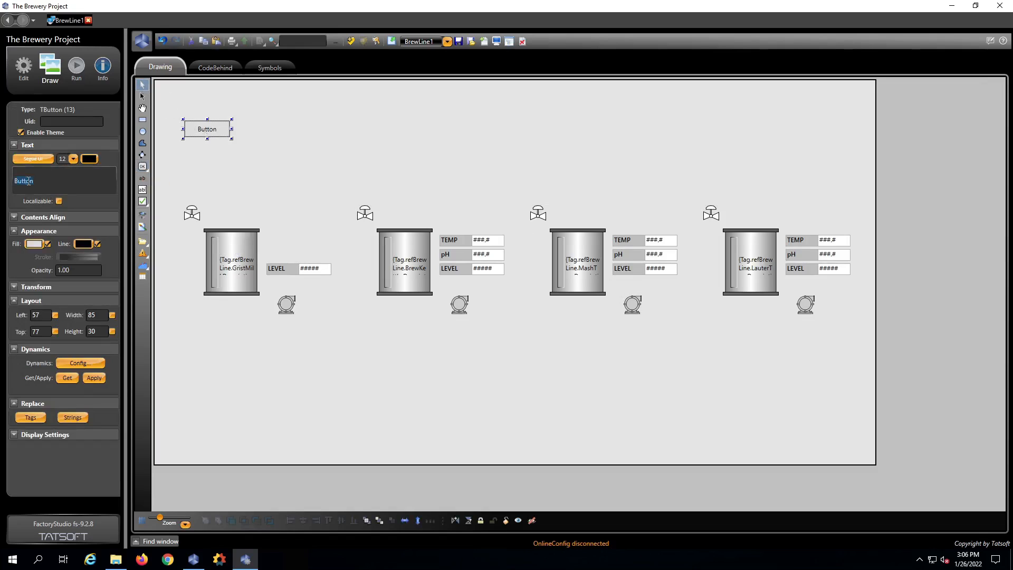
{"action": "type", "text": "Line 1"}
{"action": "left_click", "coordinate": [226, 164]}
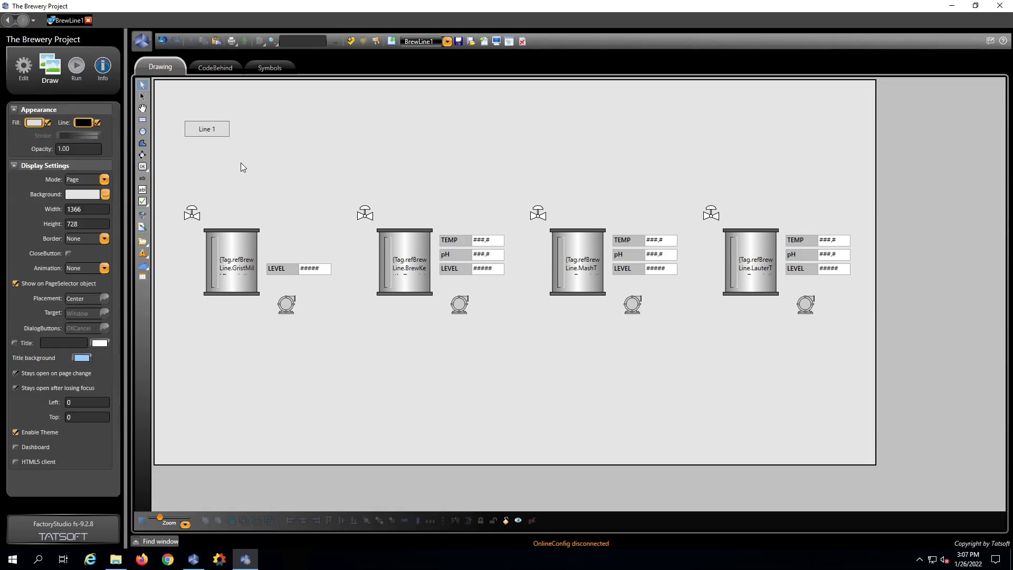
- Give the Line 1 button a SetValue action writing "Tag.BrewLine1" to Tag.refBrewLine.Link
{"action": "double_click", "coordinate": [204, 130]}
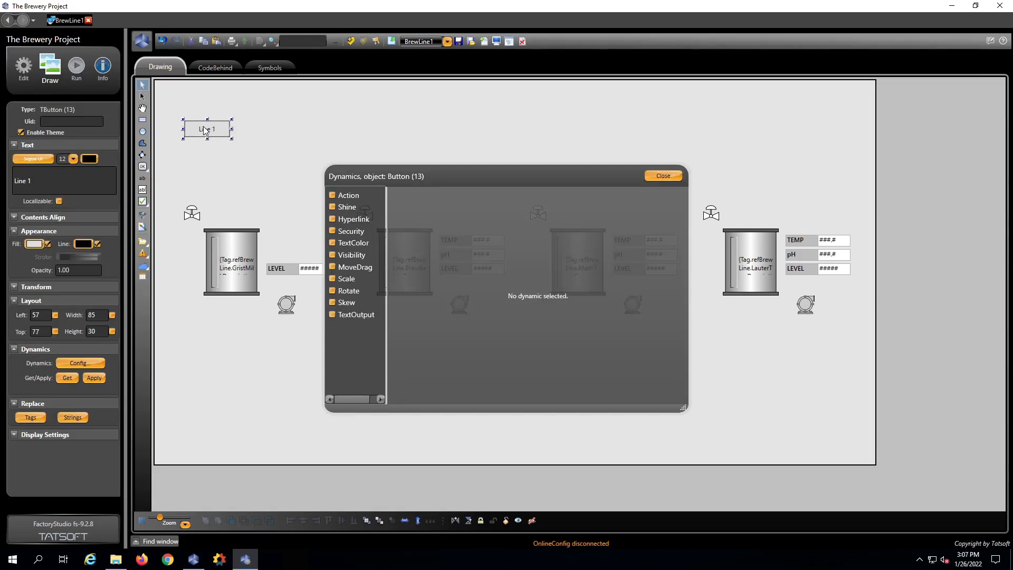
{"action": "left_click", "coordinate": [333, 195]}
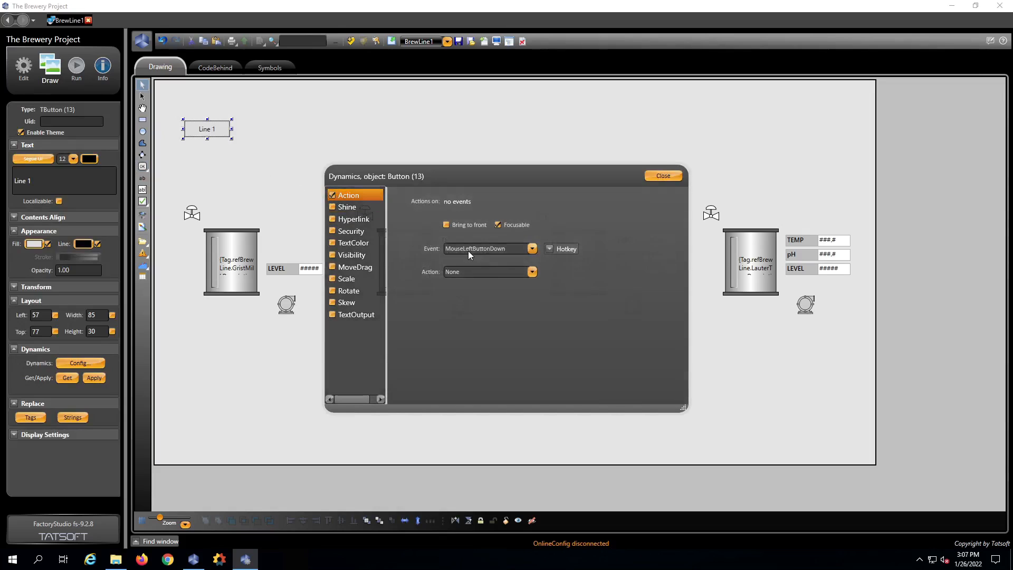
{"action": "left_click", "coordinate": [532, 272]}
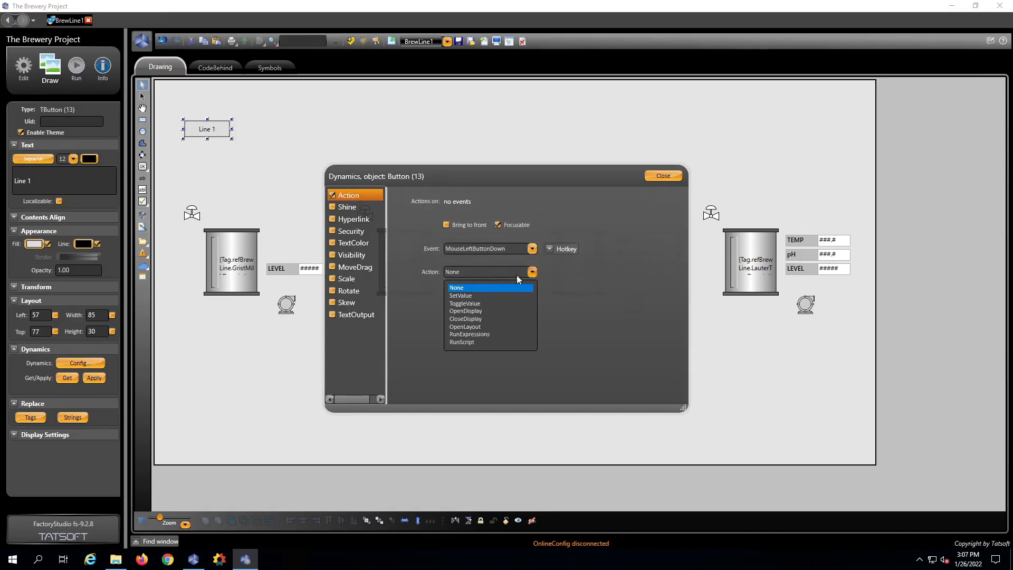
{"action": "left_click", "coordinate": [474, 293]}
{"action": "left_click", "coordinate": [469, 297]}
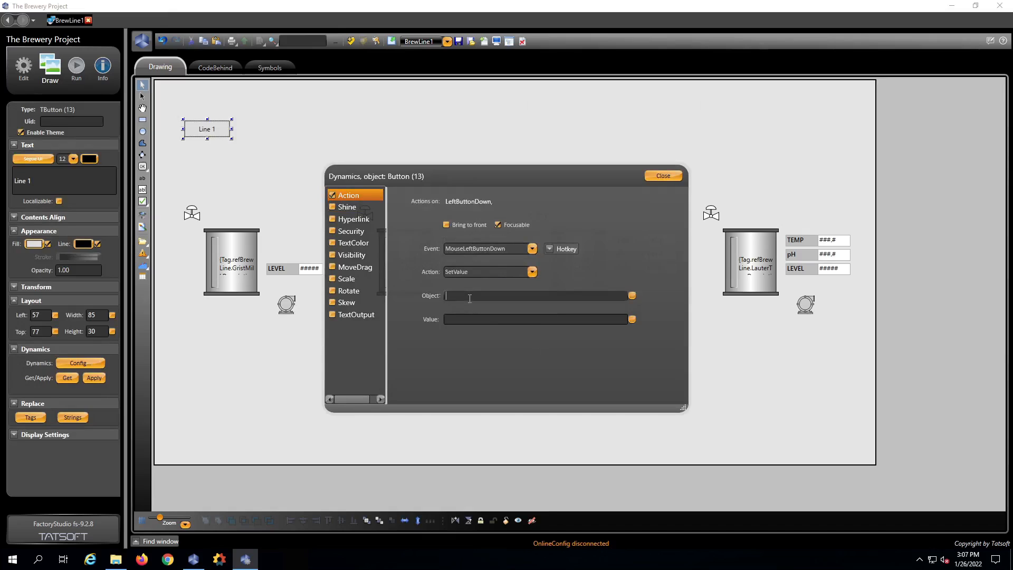
{"action": "type", "text": "Tag.ref"}
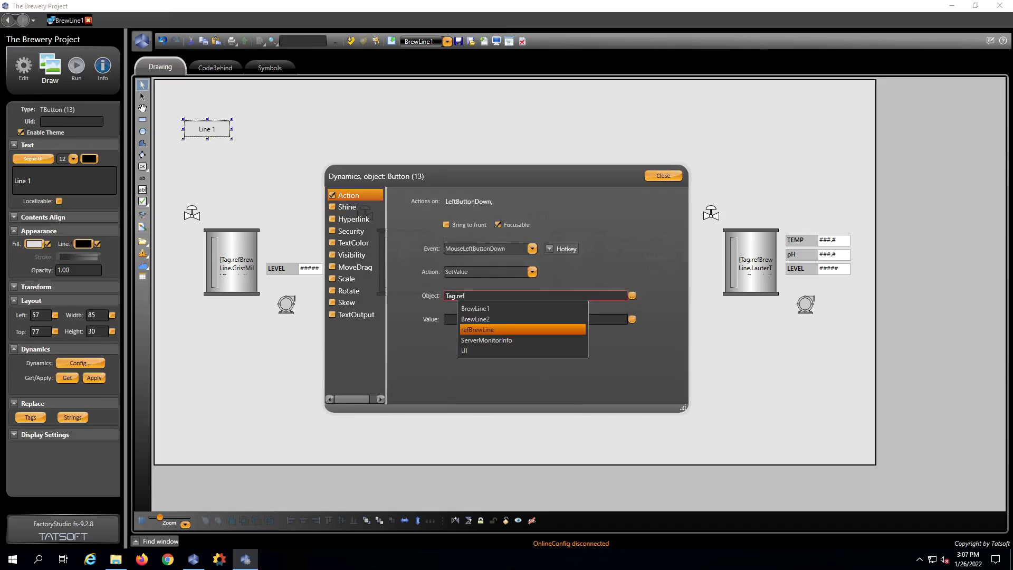
{"action": "type", "text": "BrewLine.Link"}
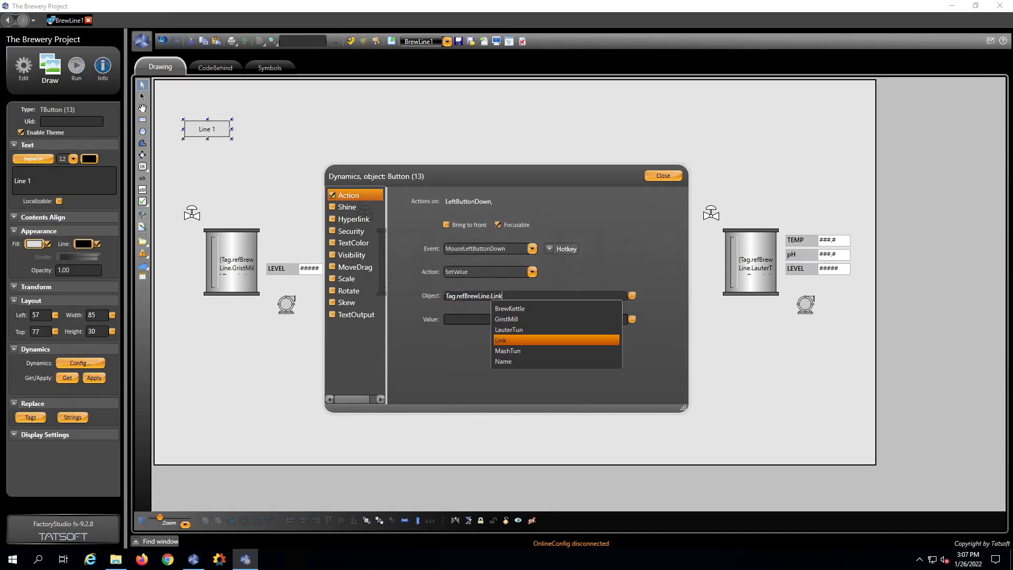
{"action": "key", "text": "Return"}
{"action": "left_click", "coordinate": [455, 319]}
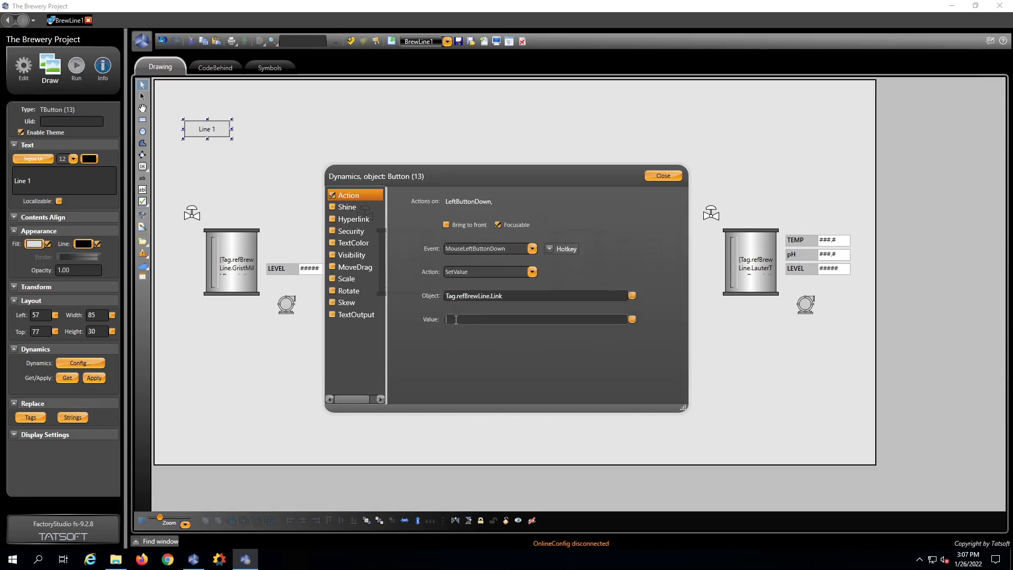
{"action": "type", "text": "\"Tag"}
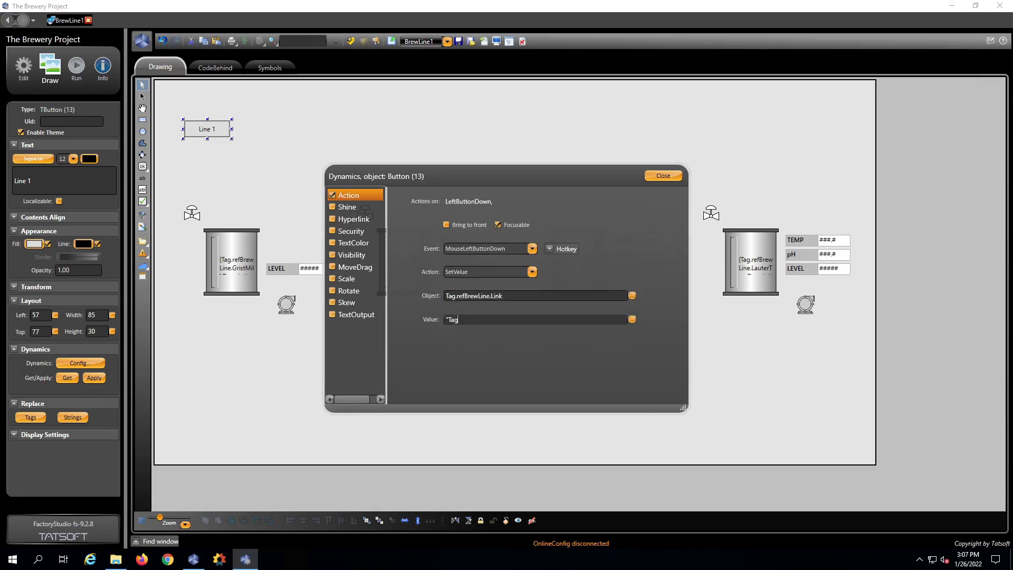
{"action": "type", "text": ".BrewLine1"}
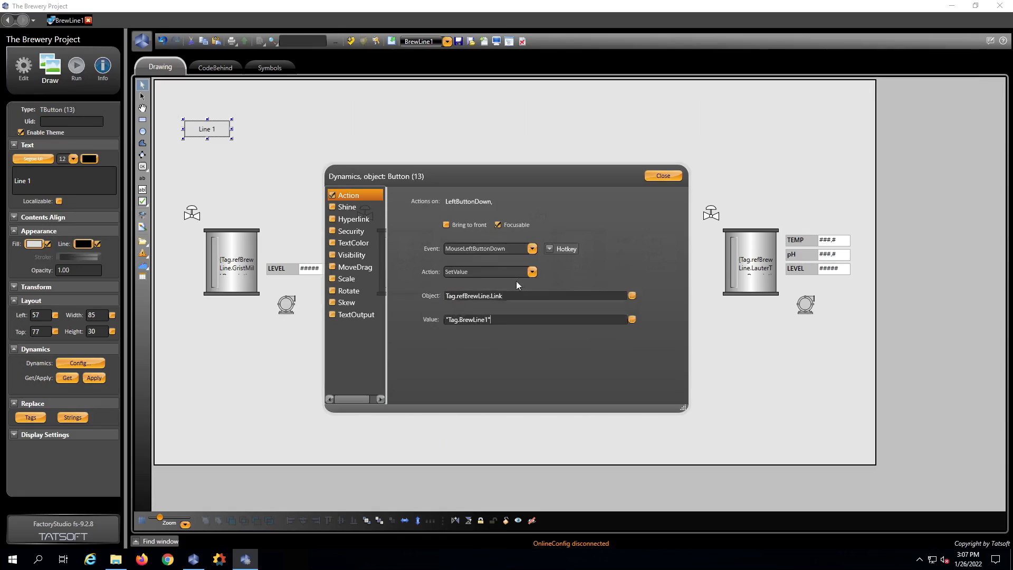
- Assign F1 as the Line 1 button's action hotkey and close the dynamics settings
{"action": "left_click", "coordinate": [552, 246]}
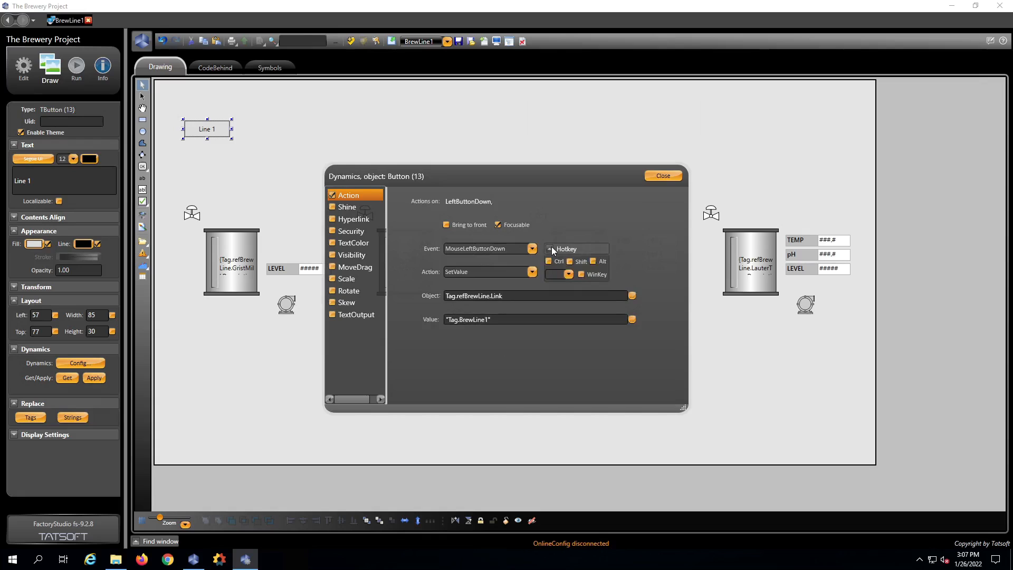
{"action": "left_click", "coordinate": [568, 273]}
{"action": "left_click_drag", "start_coordinate": [635, 303], "coordinate": [630, 381]}
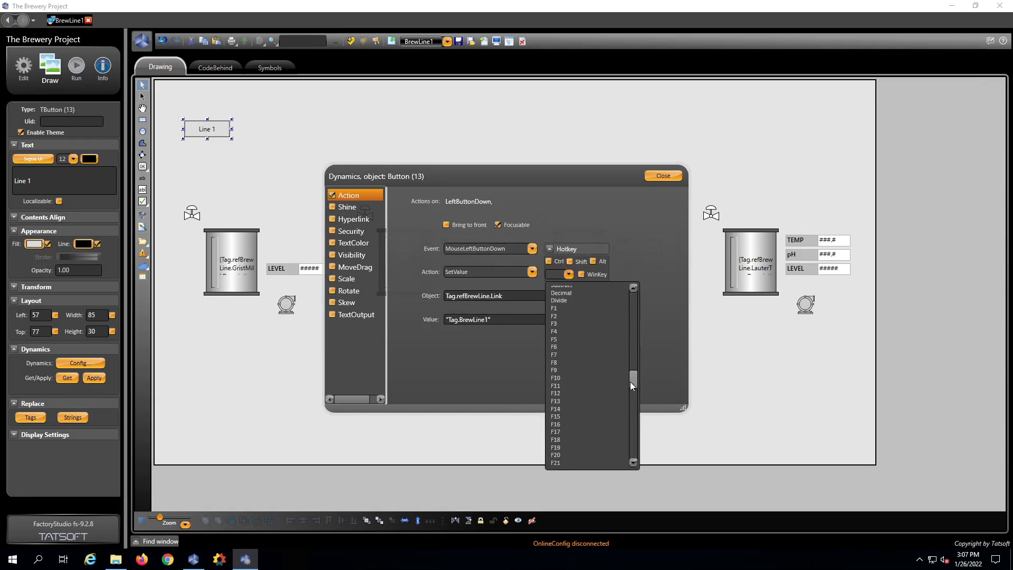
{"action": "left_click", "coordinate": [565, 309]}
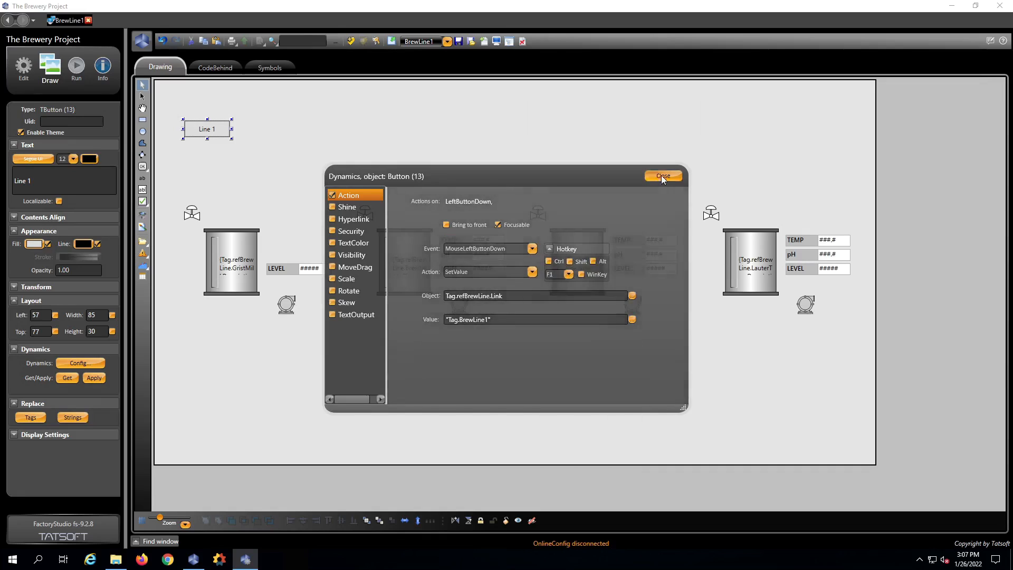
{"action": "left_click", "coordinate": [662, 176]}
- Duplicate the Line 1 button, place the copy beside it, and caption it 'Line 2'
{"action": "left_click", "coordinate": [233, 155]}
{"action": "left_click", "coordinate": [220, 129]}
{"action": "key", "text": "ctrl+d"}
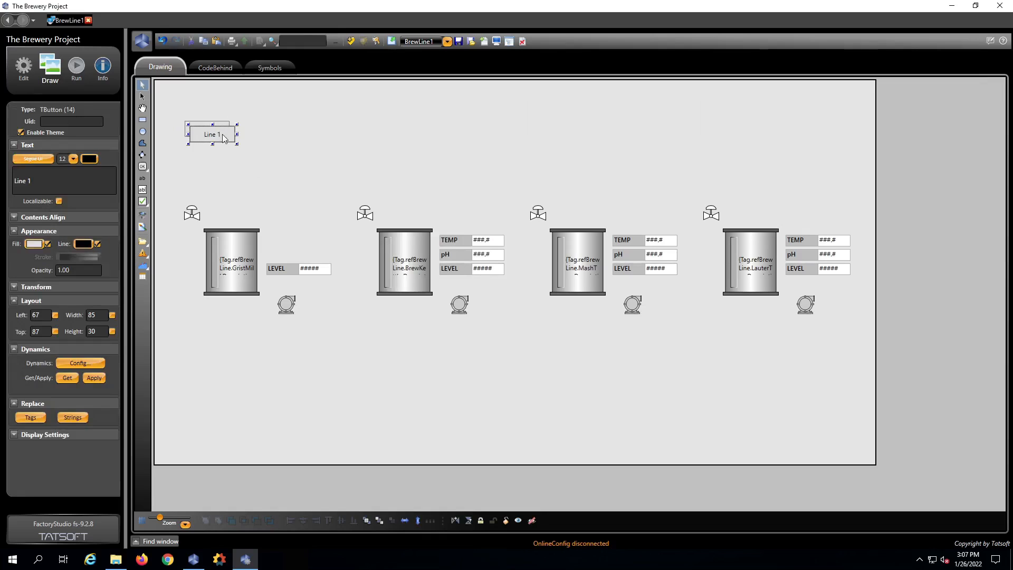
{"action": "left_click_drag", "start_coordinate": [215, 134], "coordinate": [260, 136]}
{"action": "left_click", "coordinate": [45, 179]}
{"action": "type", "text": "2"}
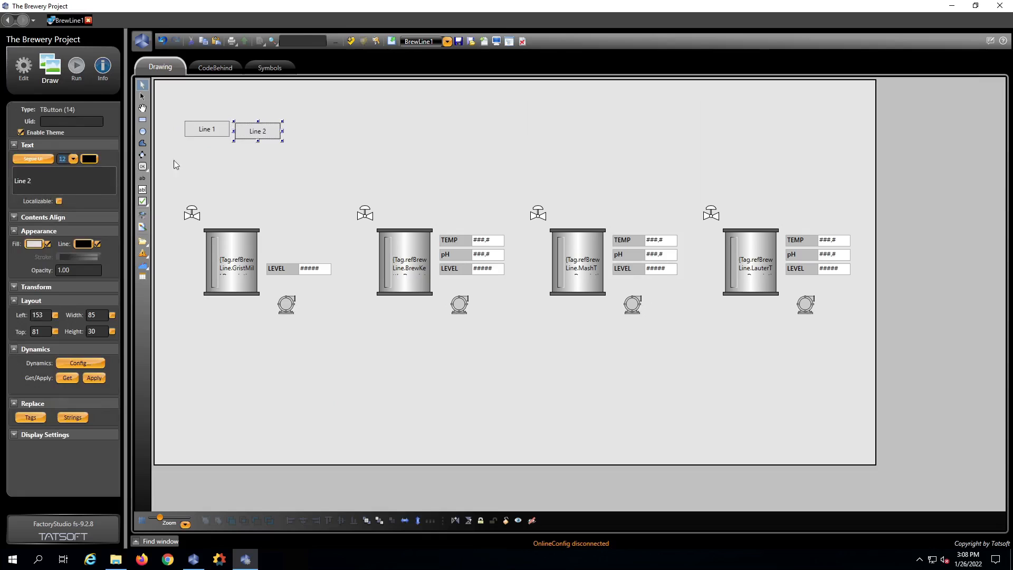
- Change the Line 2 button's action value to "Tag.BrewLine2" and its hotkey to F2
{"action": "double_click", "coordinate": [255, 135]}
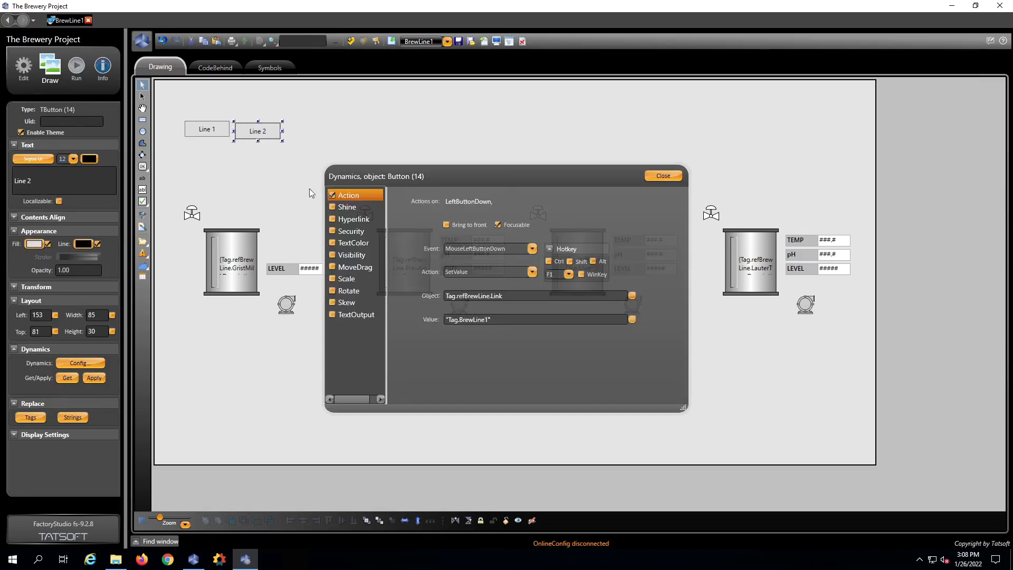
{"action": "left_click", "coordinate": [486, 323]}
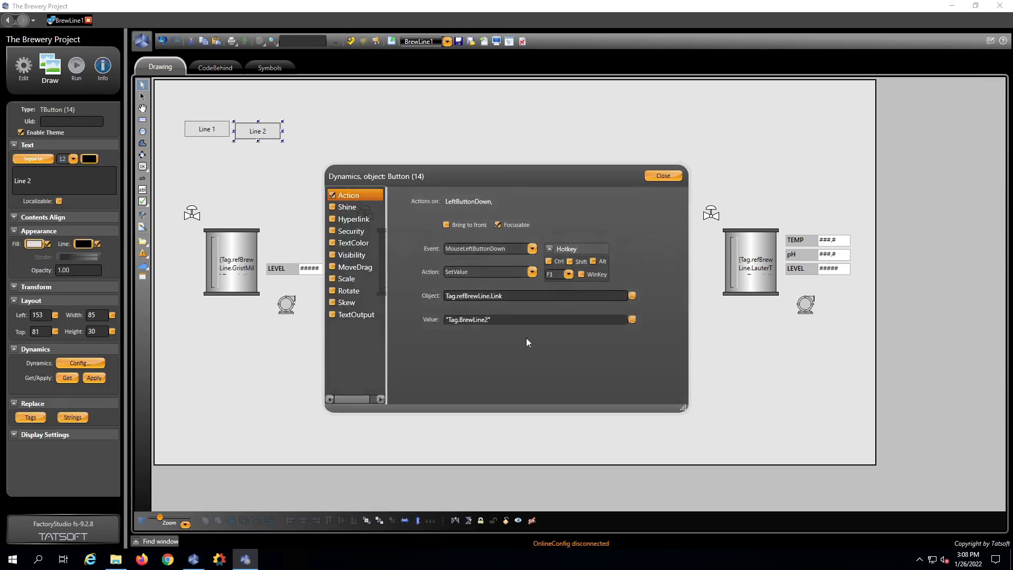
{"action": "left_click", "coordinate": [567, 274]}
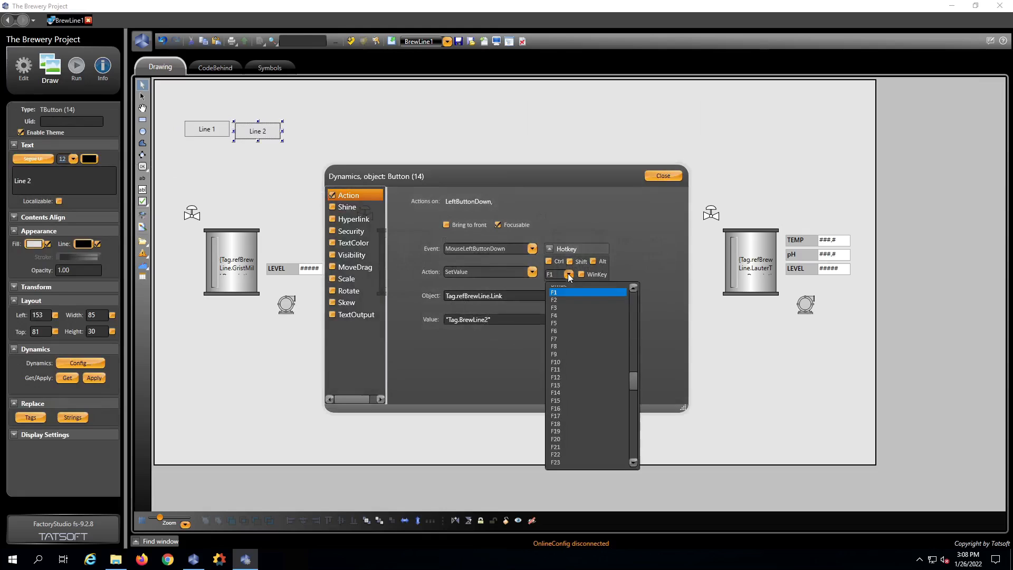
{"action": "left_click", "coordinate": [558, 306]}
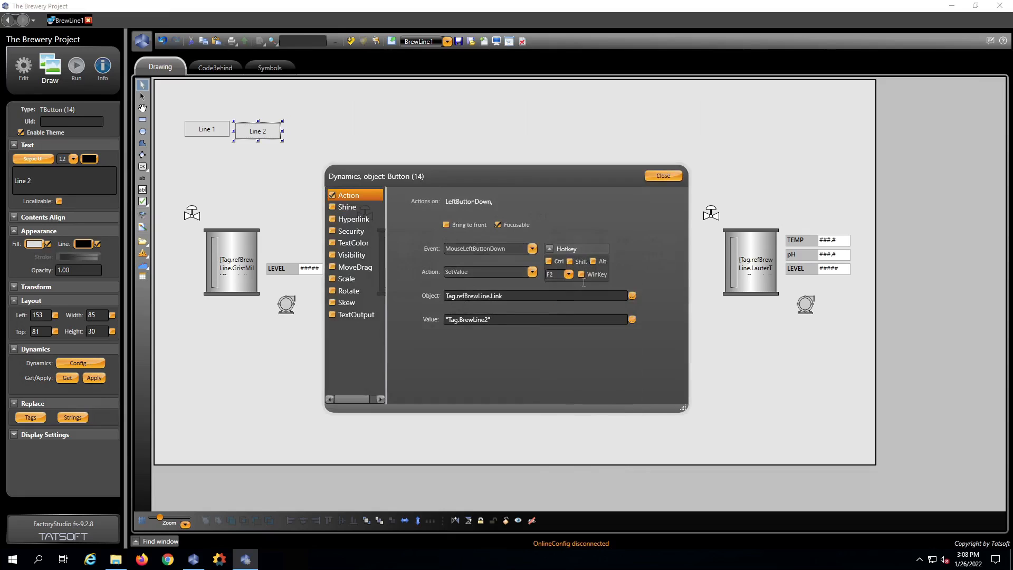
{"action": "left_click", "coordinate": [661, 176]}
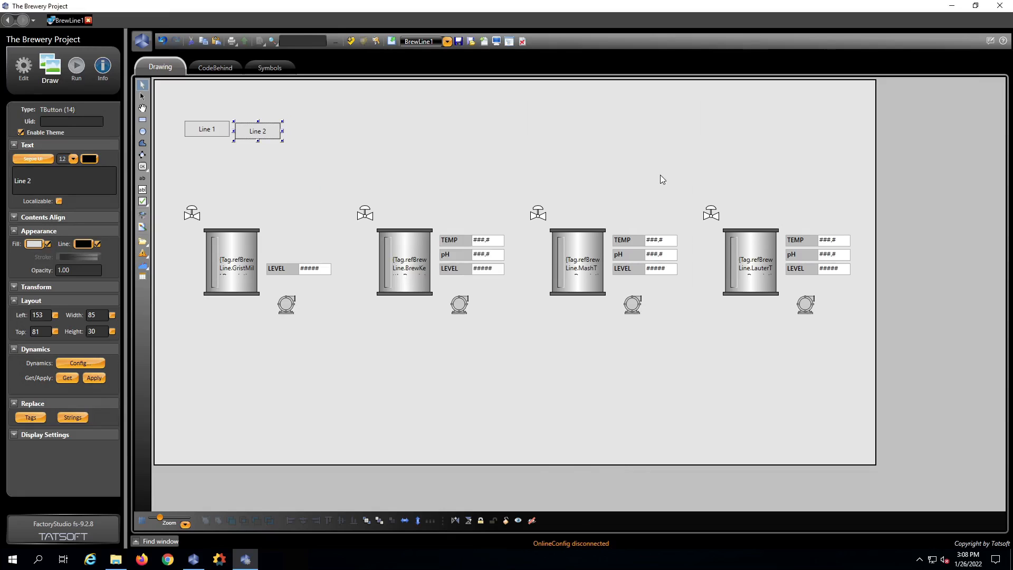
- Save the edited BrewLine1 display
{"action": "left_click", "coordinate": [486, 141]}
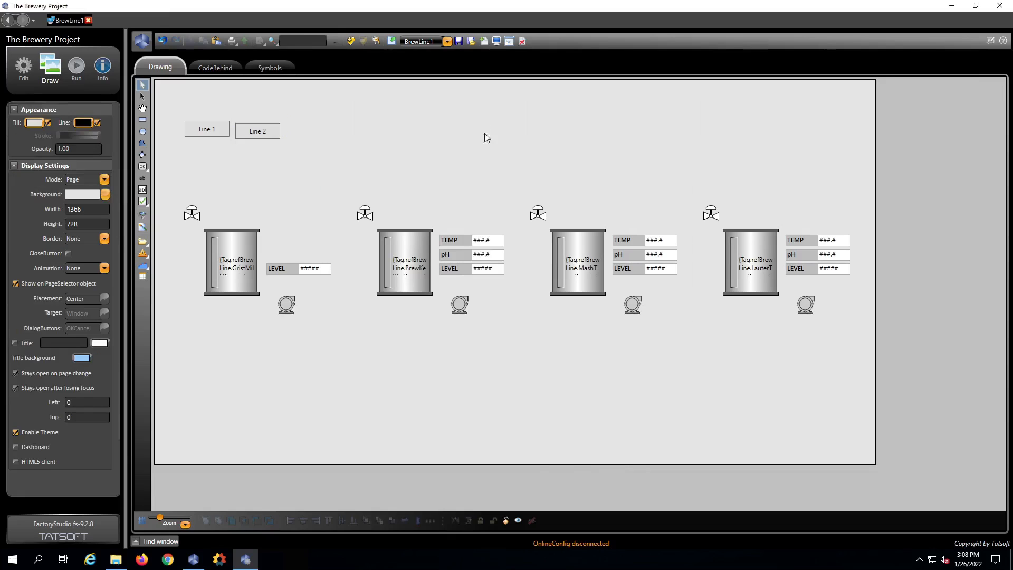
{"action": "left_click", "coordinate": [457, 43]}
{"action": "left_click", "coordinate": [455, 43]}
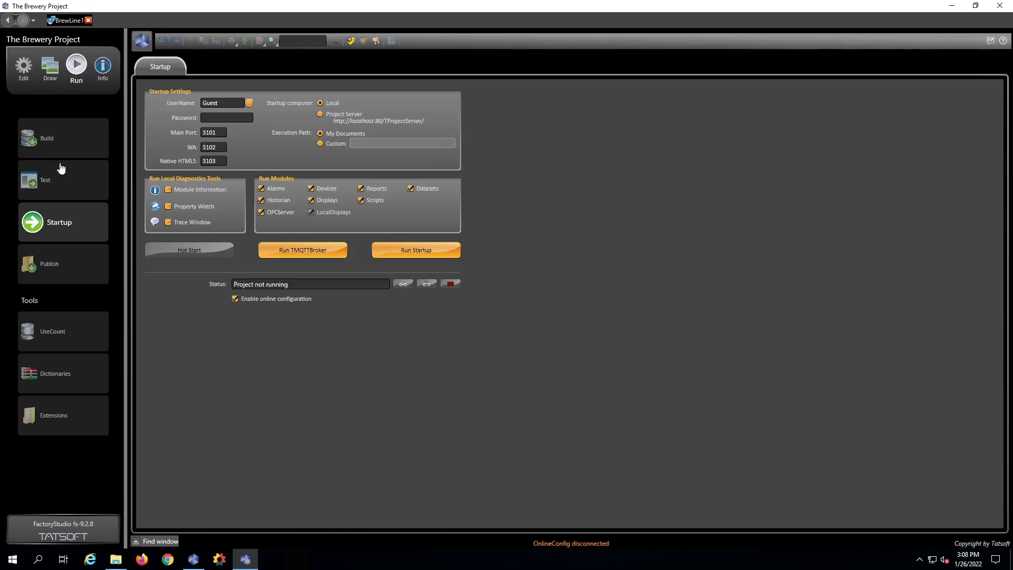
- Run the project startup, then switch back to the designer window
{"action": "left_click", "coordinate": [414, 249]}
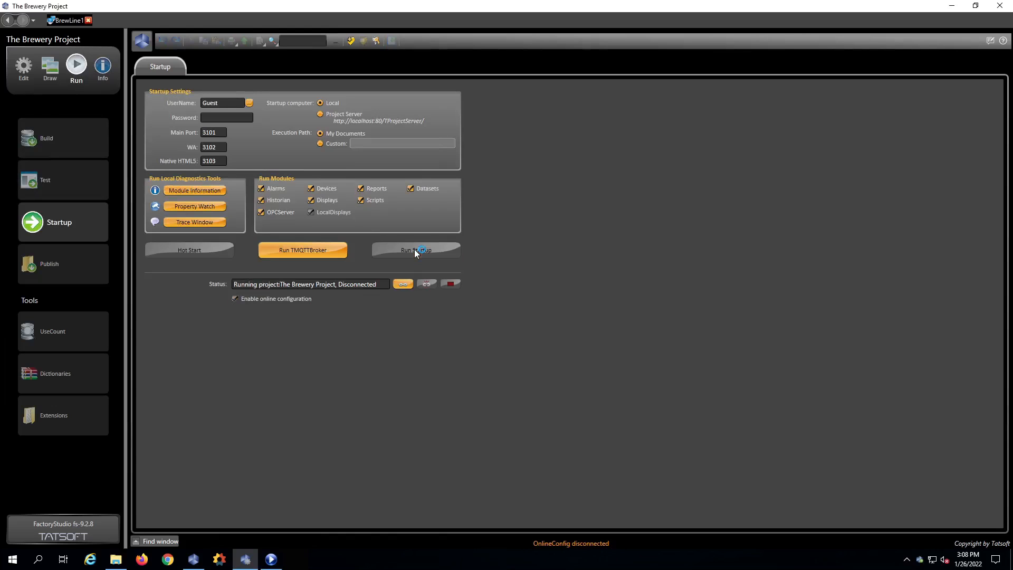
{"action": "mouse_move", "coordinate": [299, 563]}
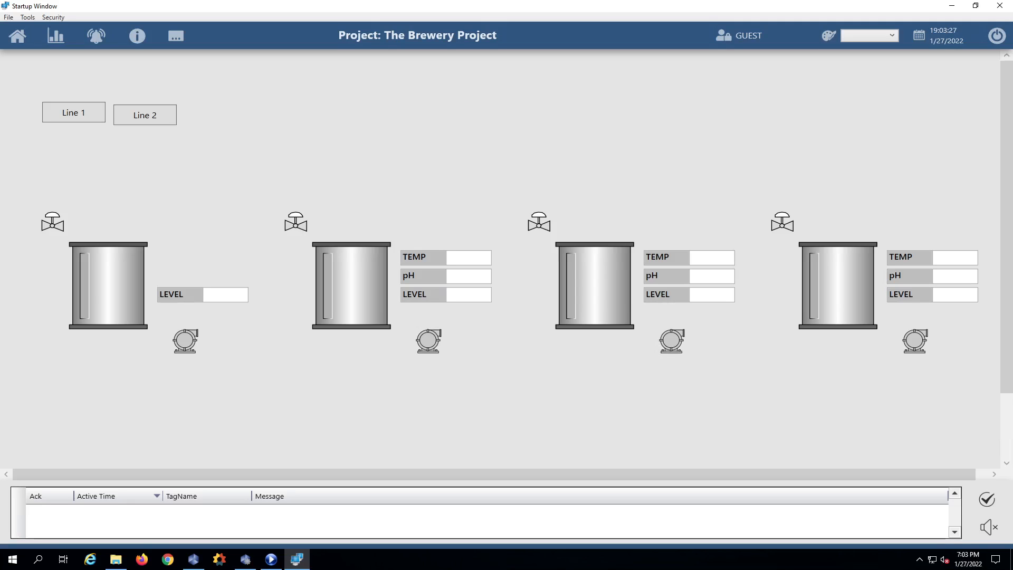
{"action": "left_click", "coordinate": [245, 560]}
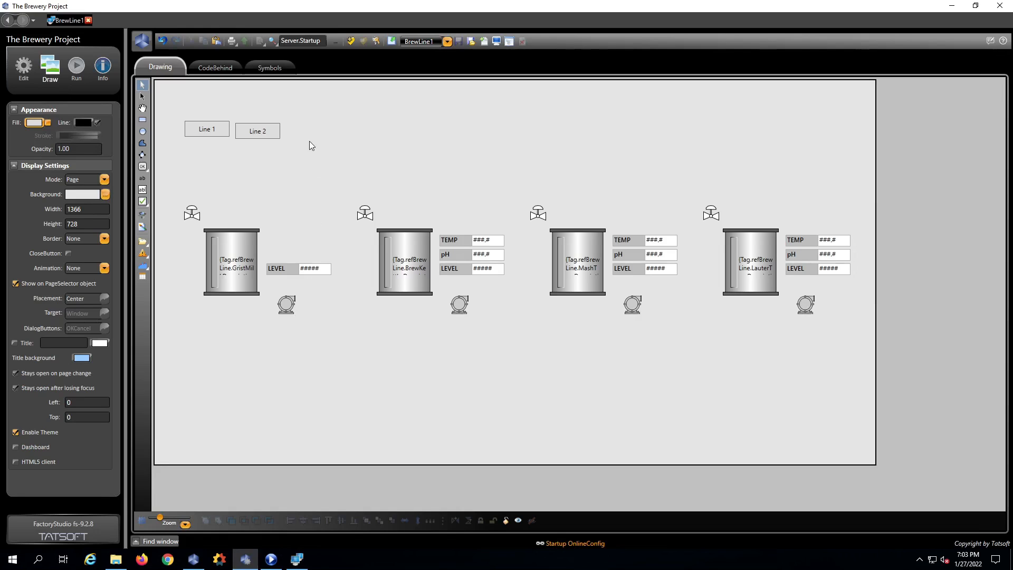
{"action": "left_click", "coordinate": [219, 67]}
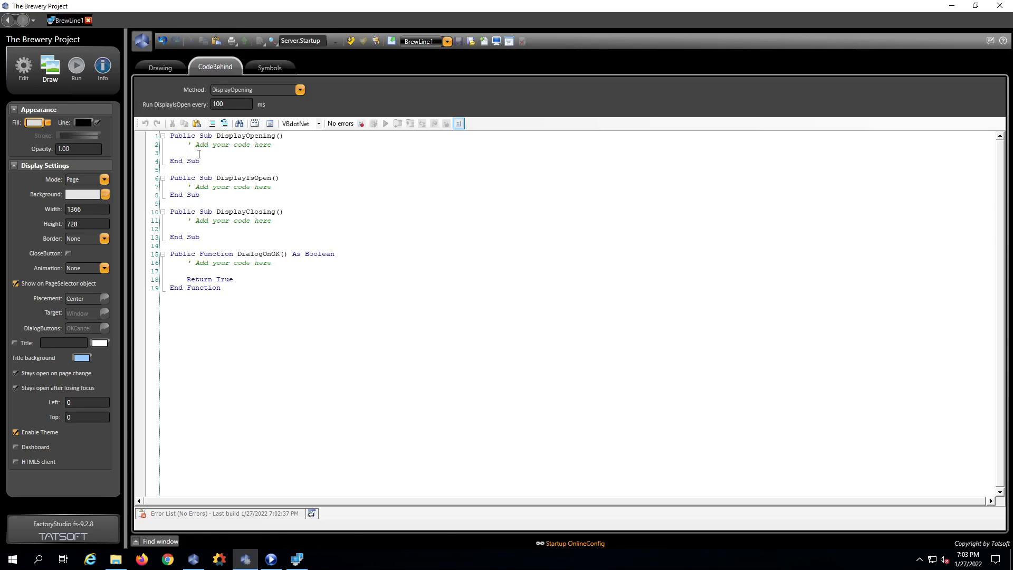
{"action": "type", "text": "@Tag."}
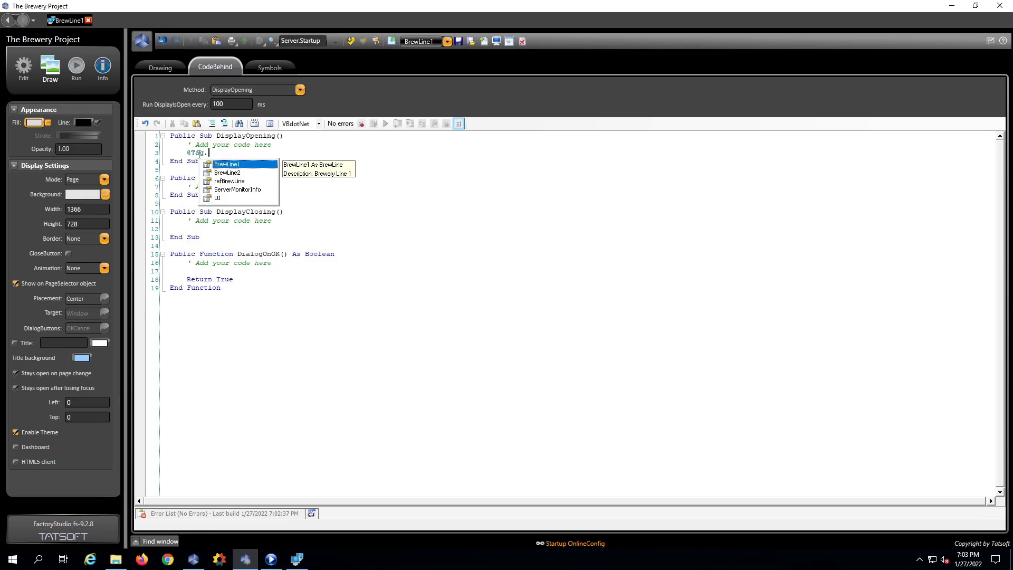
{"action": "type", "text": "ref"}
{"action": "key", "text": "Tab"}
{"action": "type", "text": ".L"}
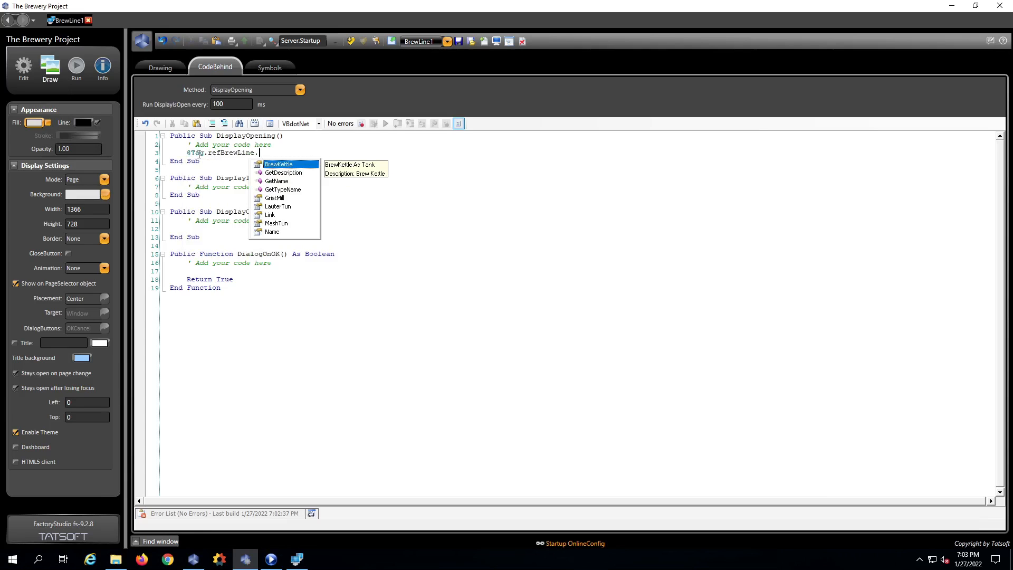
{"action": "type", "text": "ink = \"Tag."}
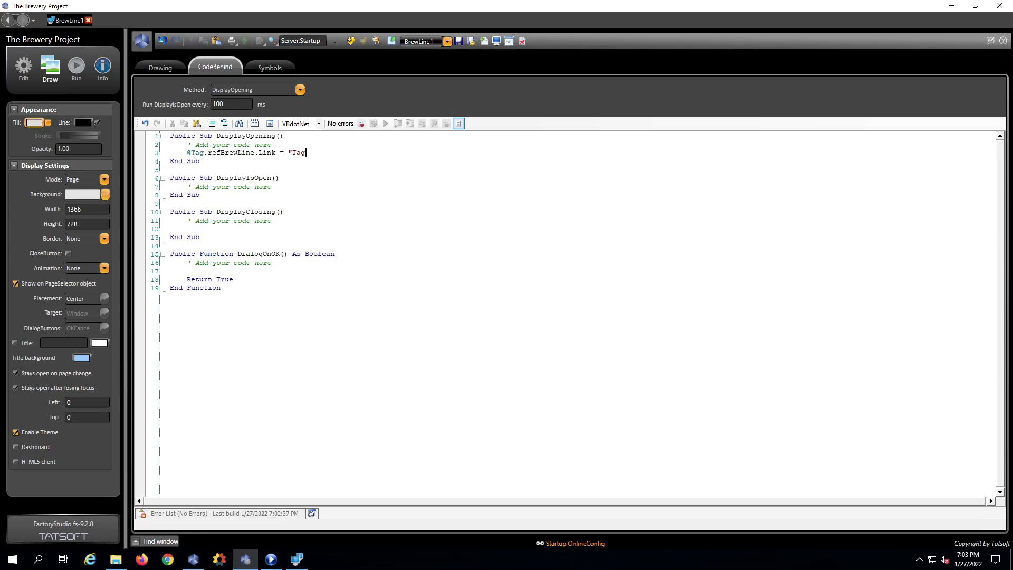
{"action": "type", "text": "BrewLine1\""}
- Draw a text block stretched wide above the tanks on the BrewLine1 canvas
{"action": "left_click", "coordinate": [163, 68]}
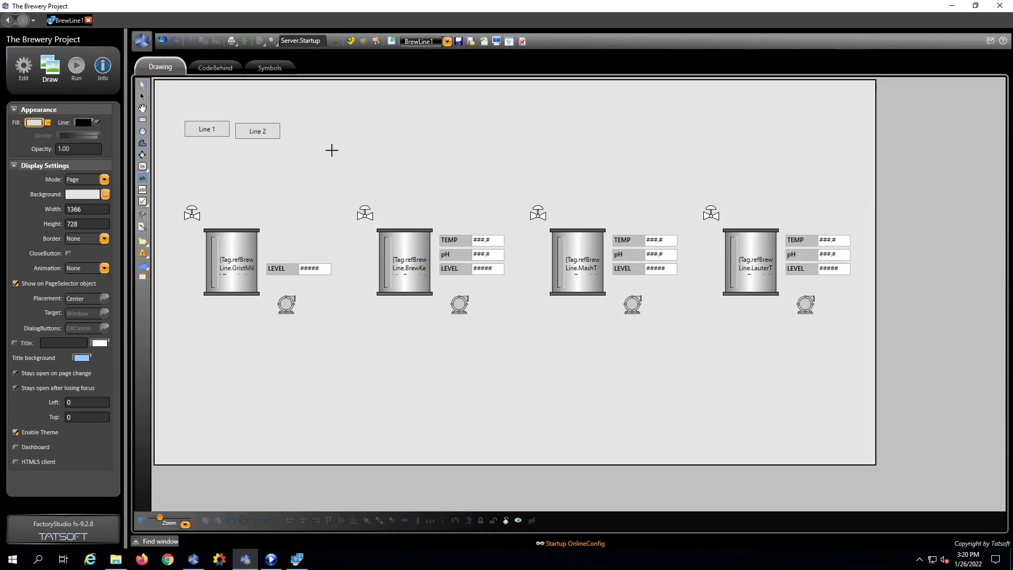
{"action": "left_click", "coordinate": [331, 149]}
{"action": "left_click_drag", "start_coordinate": [420, 188], "coordinate": [635, 191]}
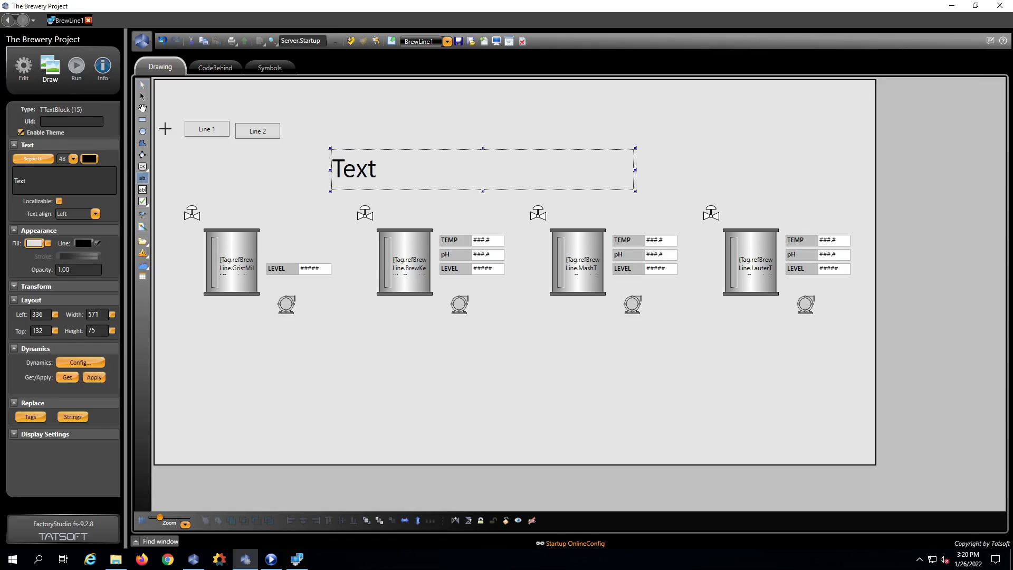
{"action": "left_click", "coordinate": [142, 84]}
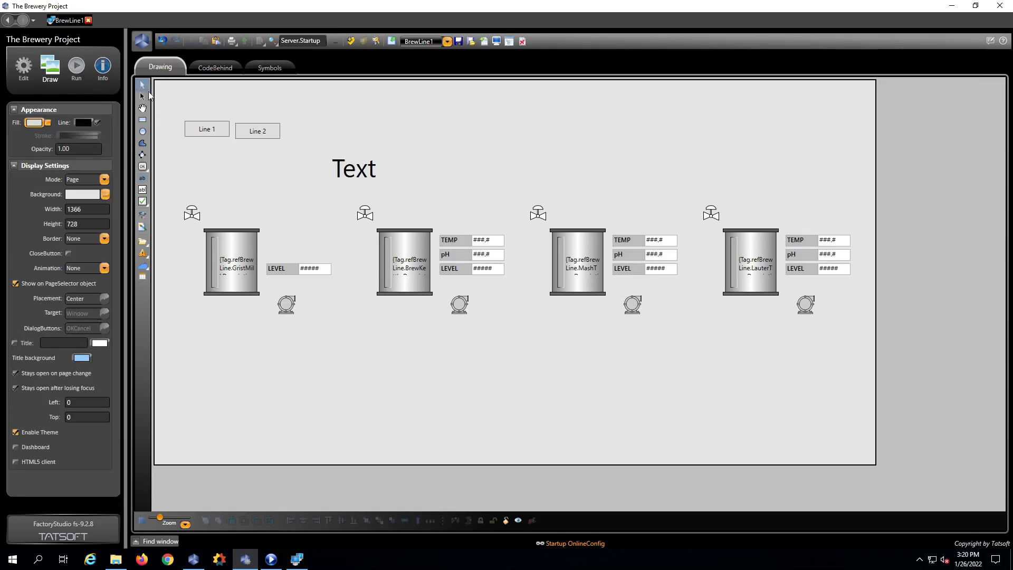
- Enable TextOutput on the text block with expression Tag.refBrewLine.Name
{"action": "double_click", "coordinate": [361, 172]}
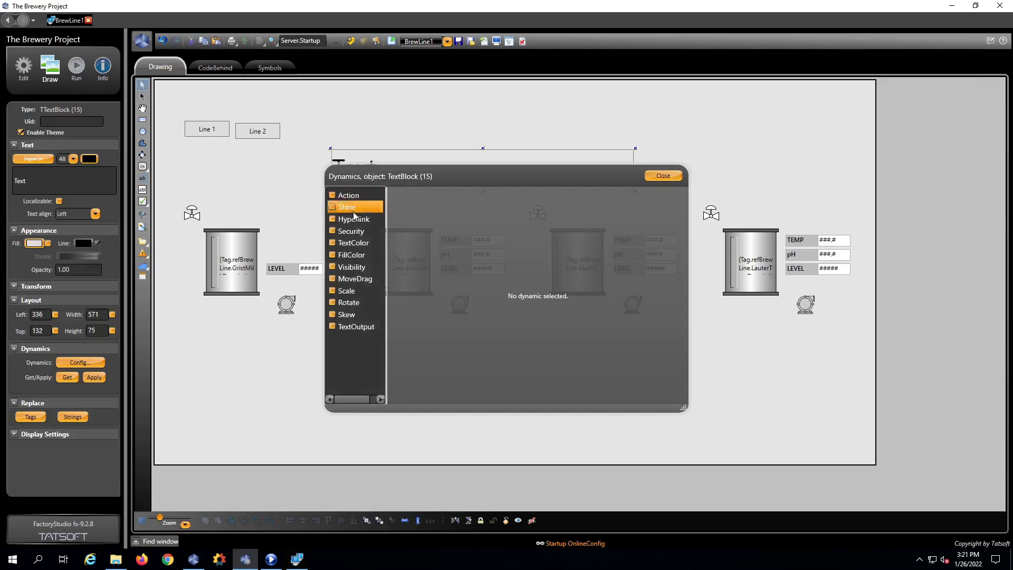
{"action": "left_click", "coordinate": [334, 327]}
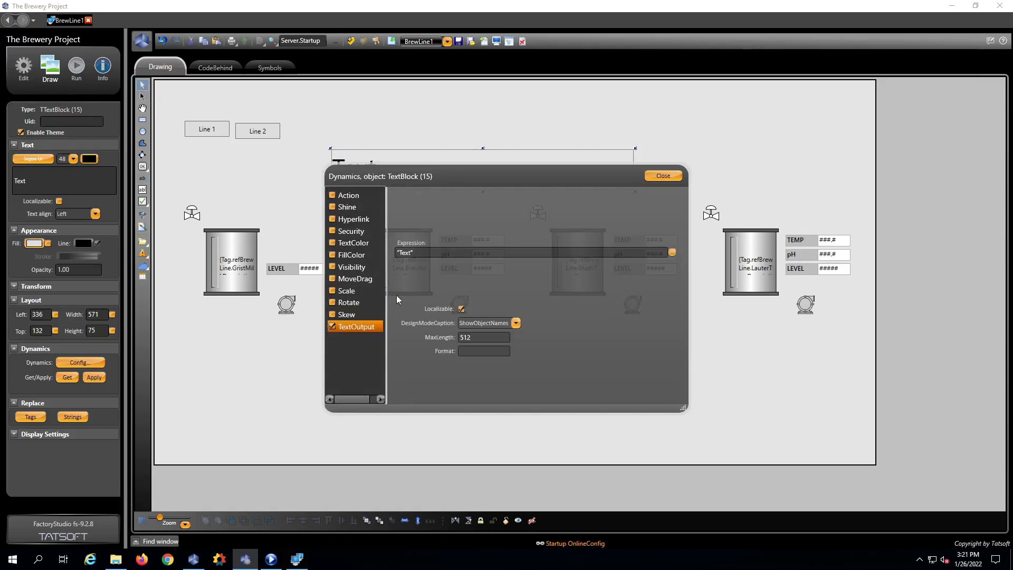
{"action": "left_click", "coordinate": [416, 252]}
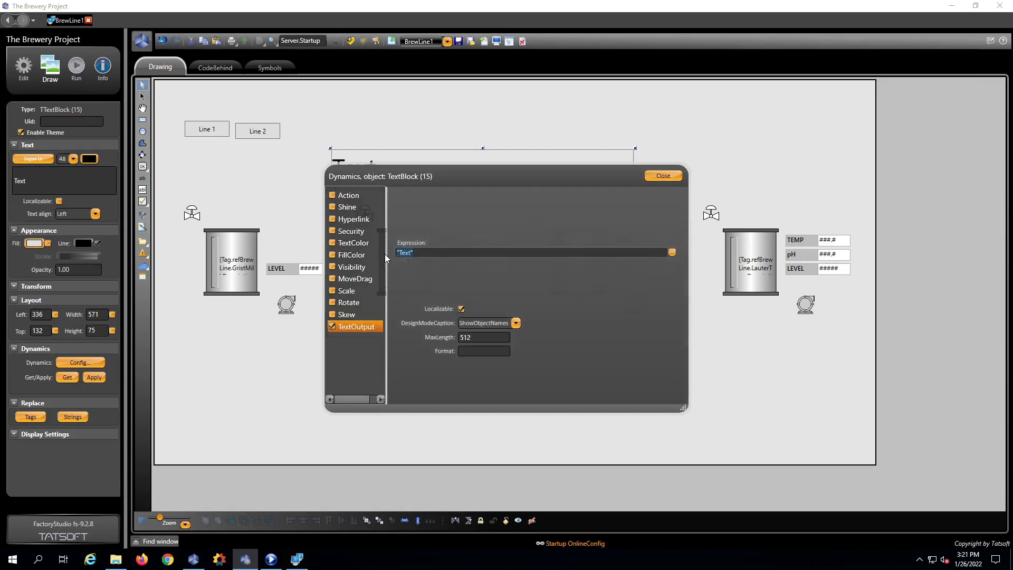
{"action": "type", "text": "Tag"}
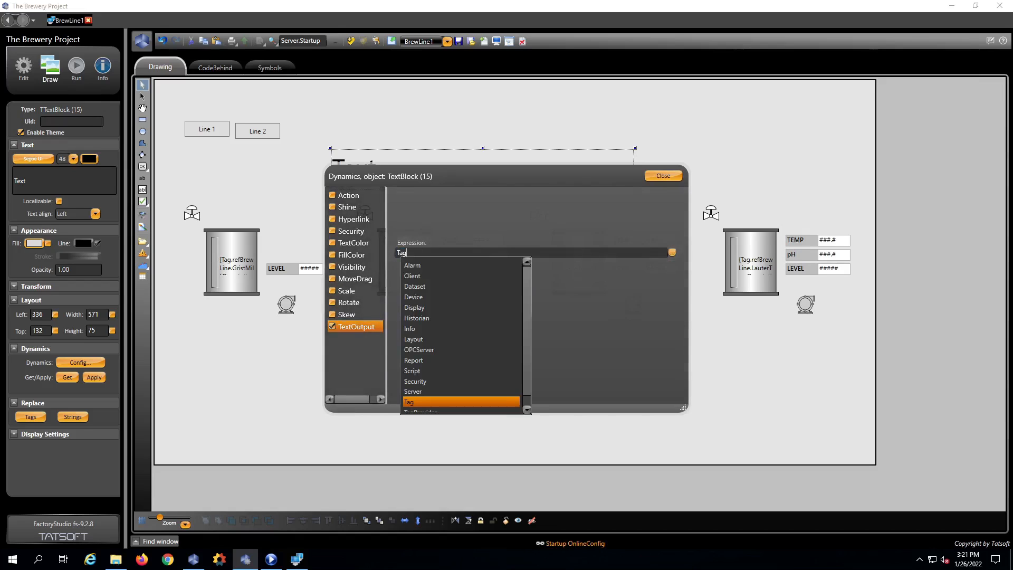
{"action": "type", "text": ".ref"}
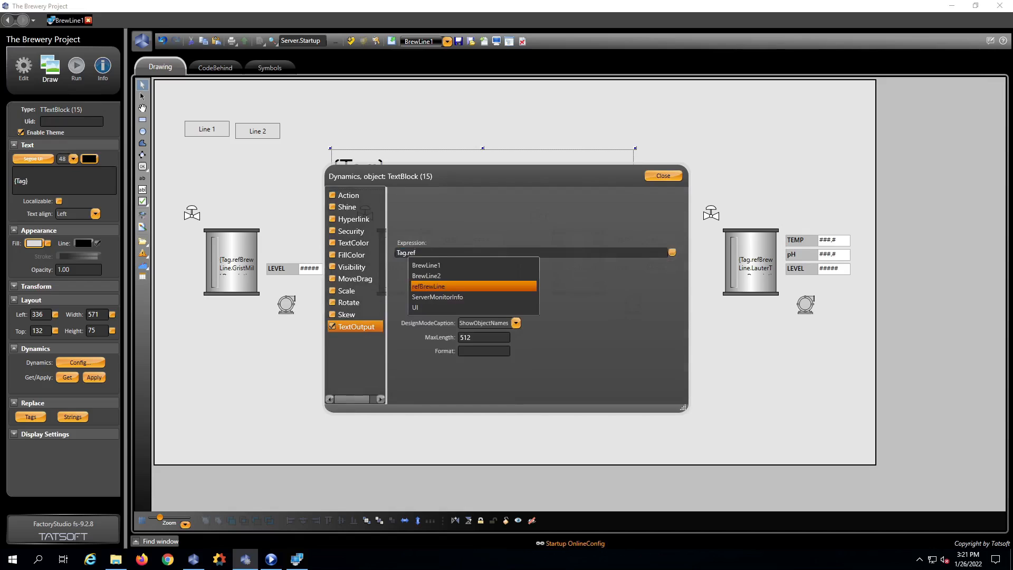
{"action": "key", "text": "Escape"}
{"action": "type", "text": "BrewLine.Name"}
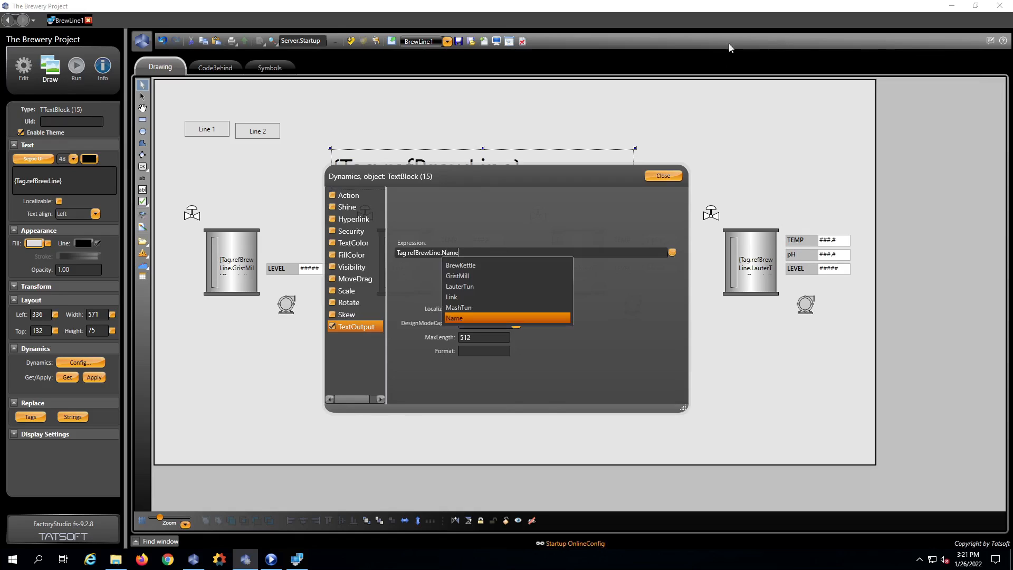
{"action": "left_click", "coordinate": [662, 175]}
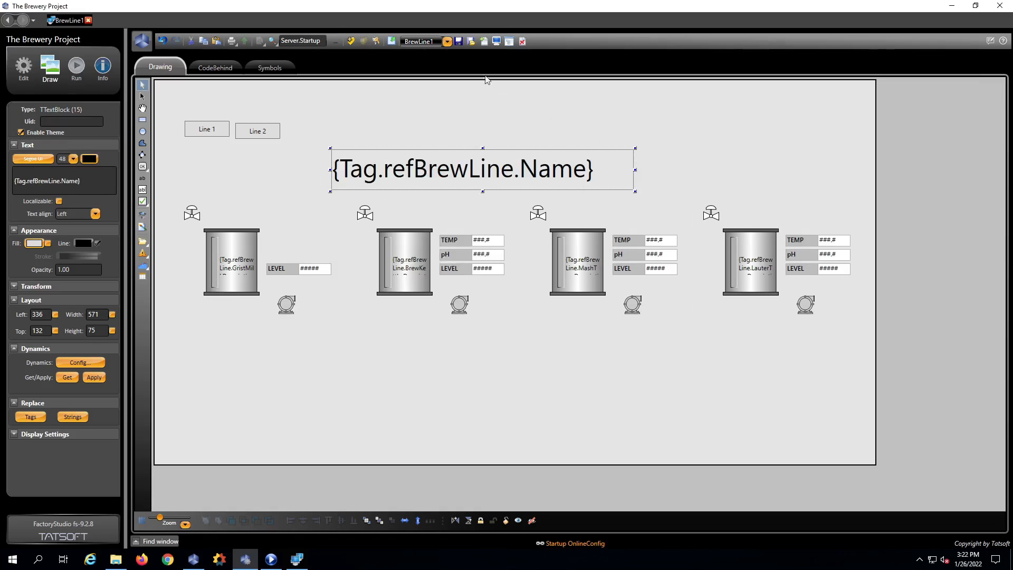
- Save the display, then press Line 2 at runtime so the title shows Brewery Line 2
{"action": "left_click", "coordinate": [459, 41]}
{"action": "left_click", "coordinate": [297, 558]}
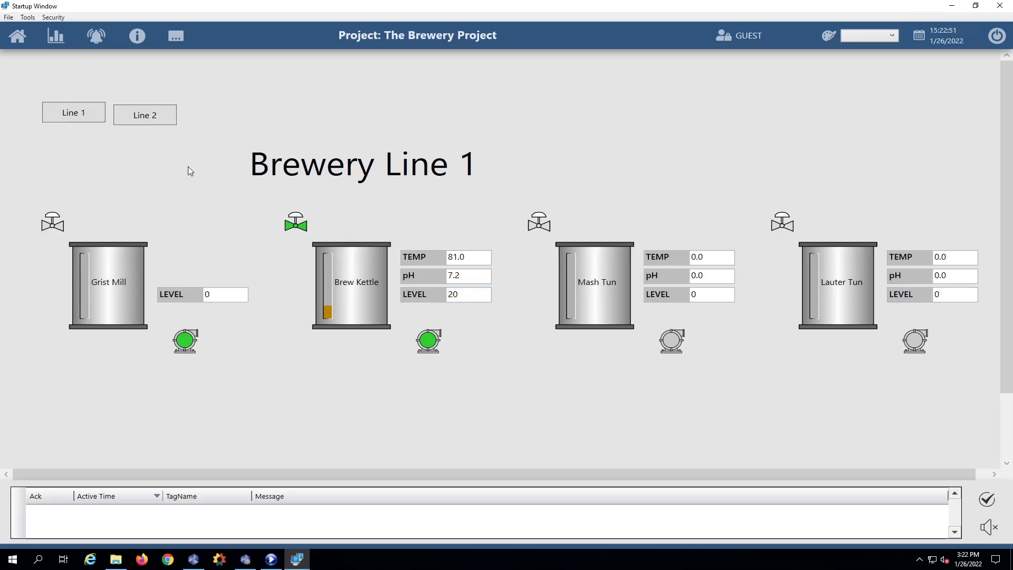
{"action": "left_click", "coordinate": [156, 121]}
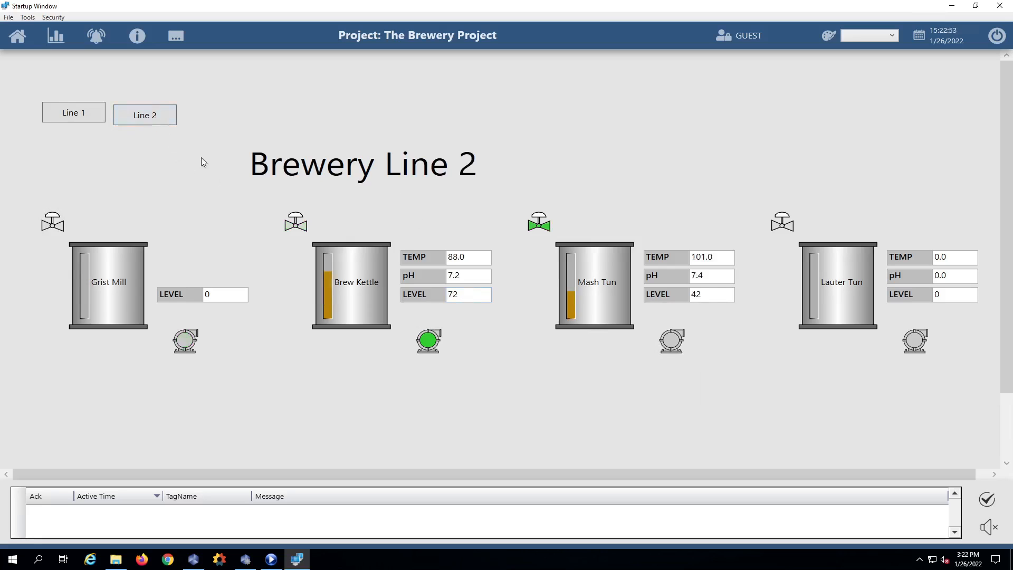